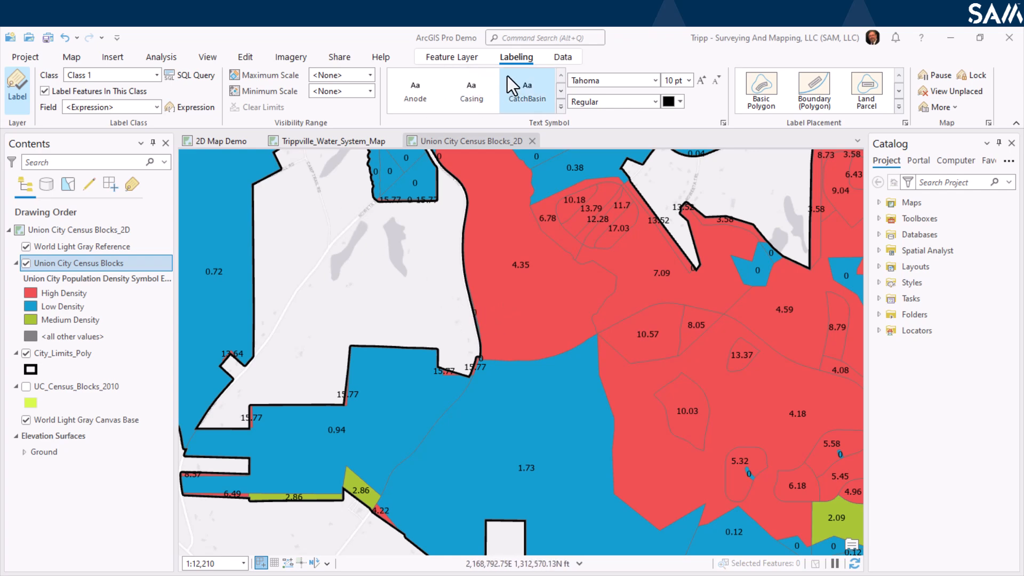
# Open the label expression for the Union City Census Blocks layer and review its PopDen density calculation.
pyautogui.click(197, 107)
pyautogui.moveTo(844, 46); pyautogui.dragTo(718, 58)
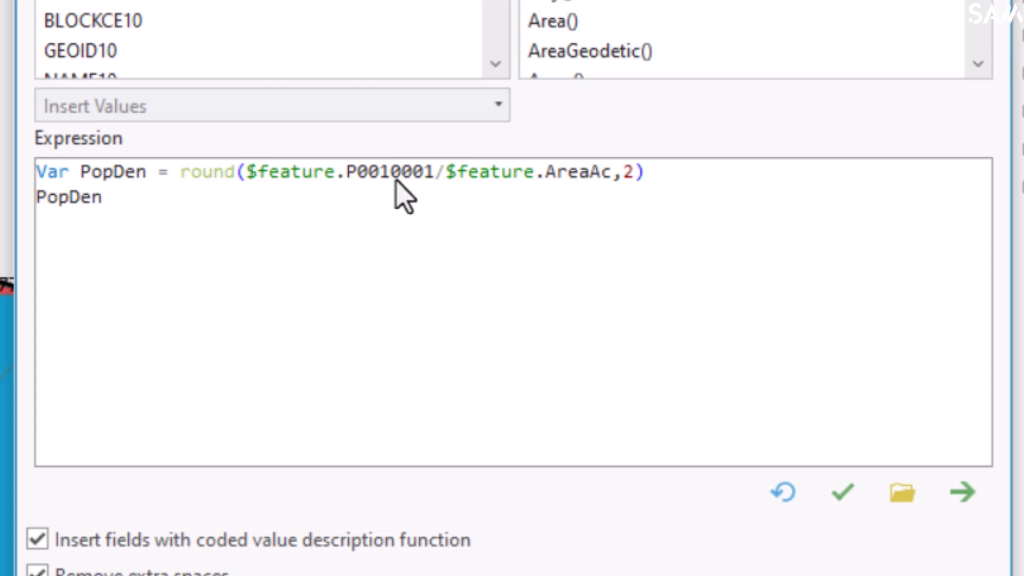
pyautogui.moveTo(346, 181); pyautogui.dragTo(439, 177)
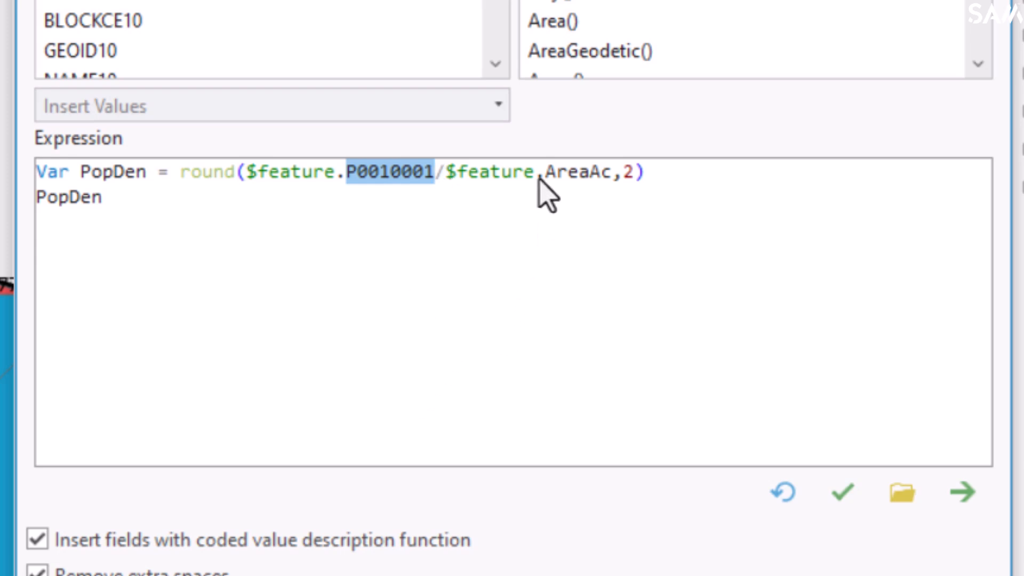
pyautogui.moveTo(544, 179); pyautogui.dragTo(612, 184)
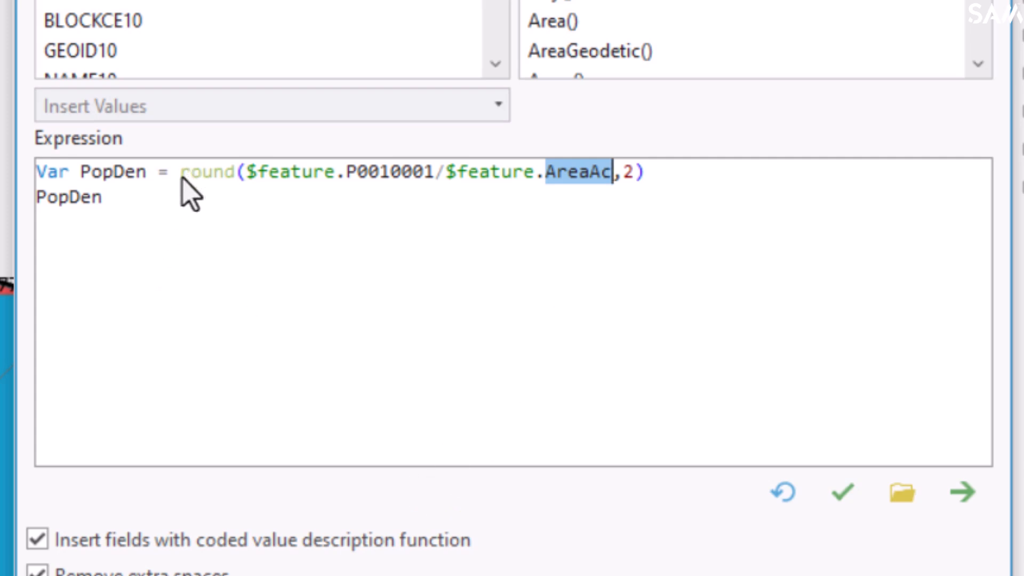
pyautogui.moveTo(180, 178); pyautogui.dragTo(233, 185)
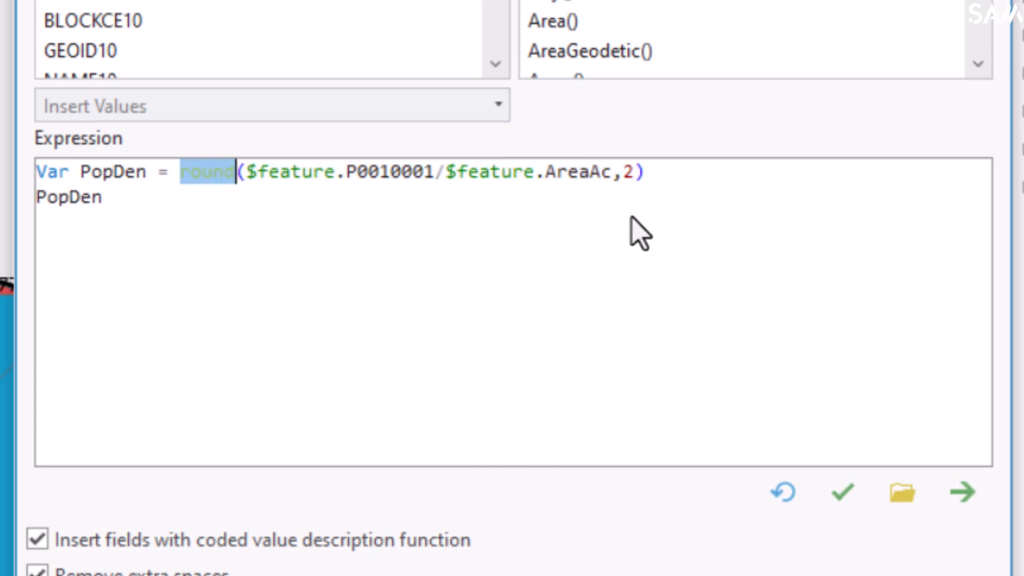
pyautogui.doubleClick(628, 174)
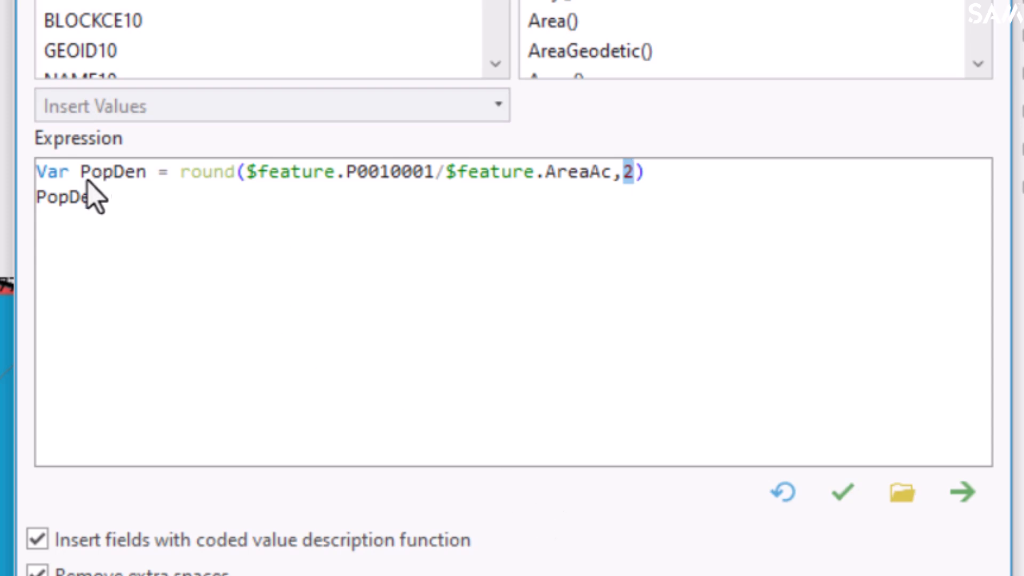
# Prefix the PopDen label with the text "Population Density per Acre: " and apply the expression.
pyautogui.click(105, 202)
pyautogui.click(36, 200)
pyautogui.write('"Population Dens')
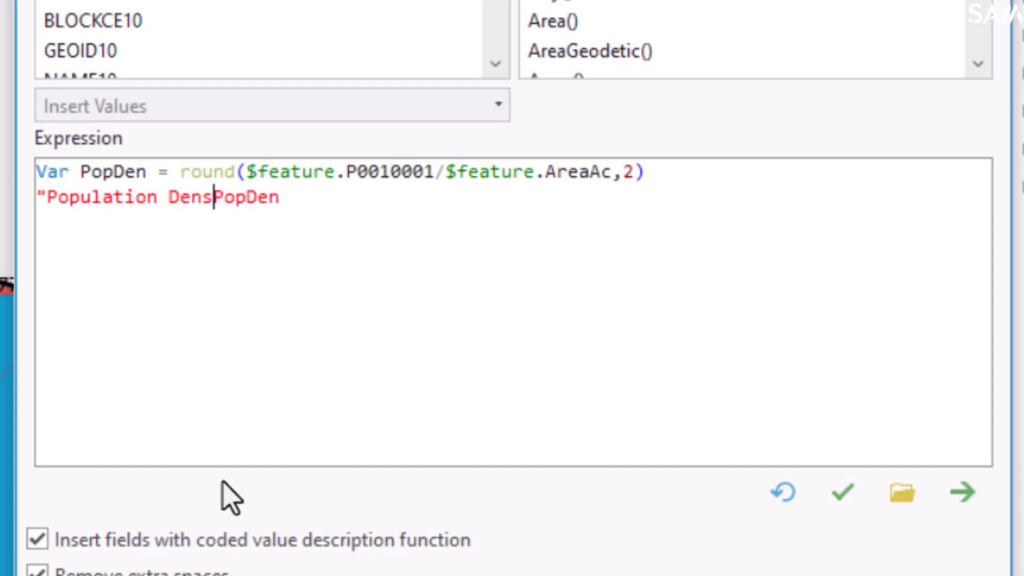
pyautogui.write('ity pe')
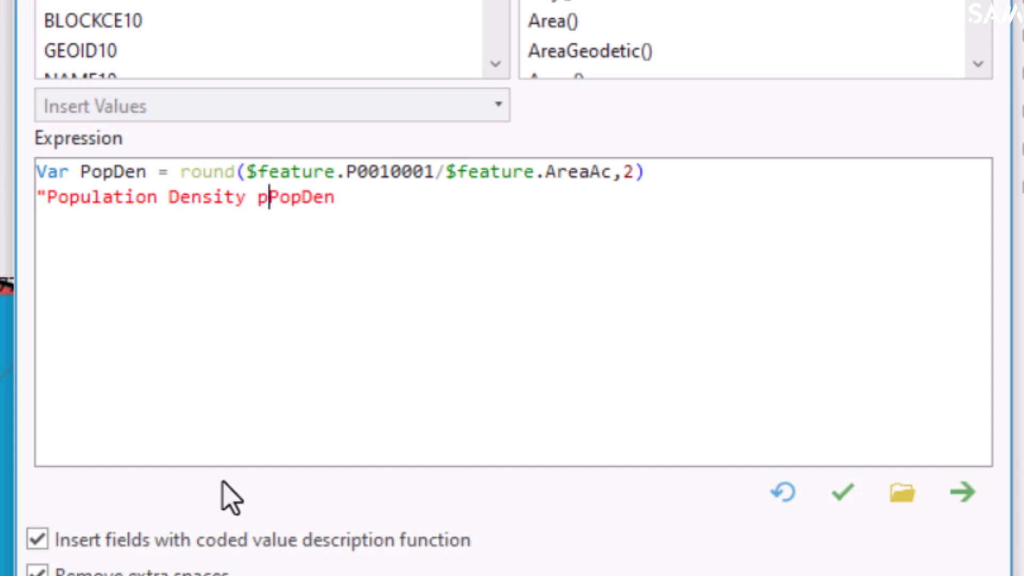
pyautogui.press('BackSpace')
pyautogui.write('r Acre')
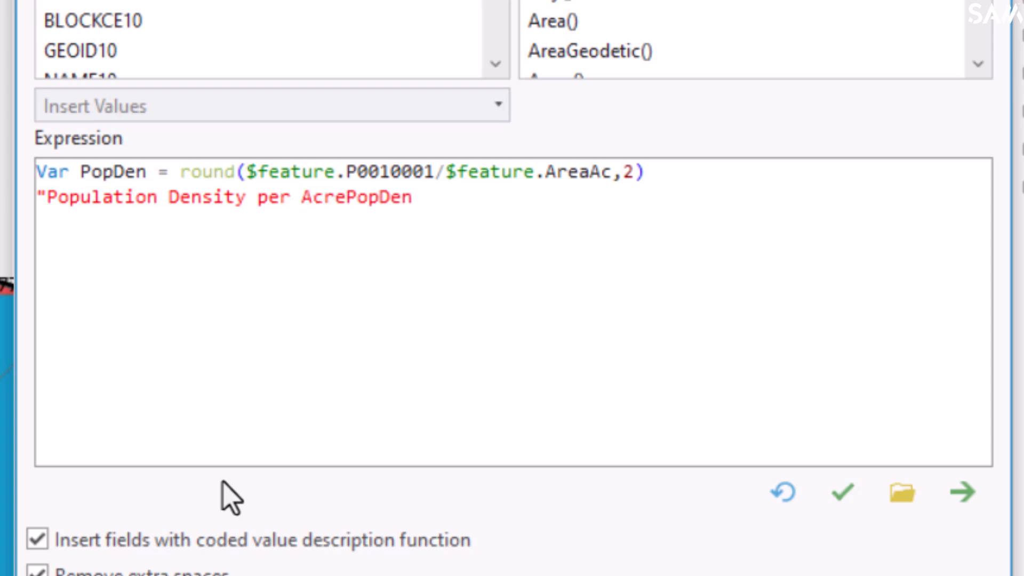
pyautogui.write('"+')
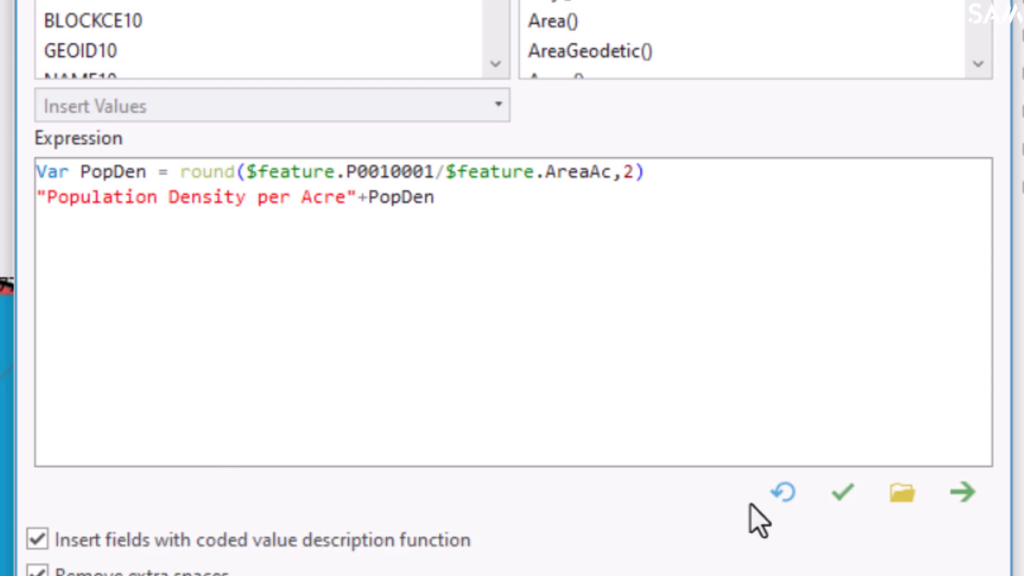
pyautogui.click(835, 501)
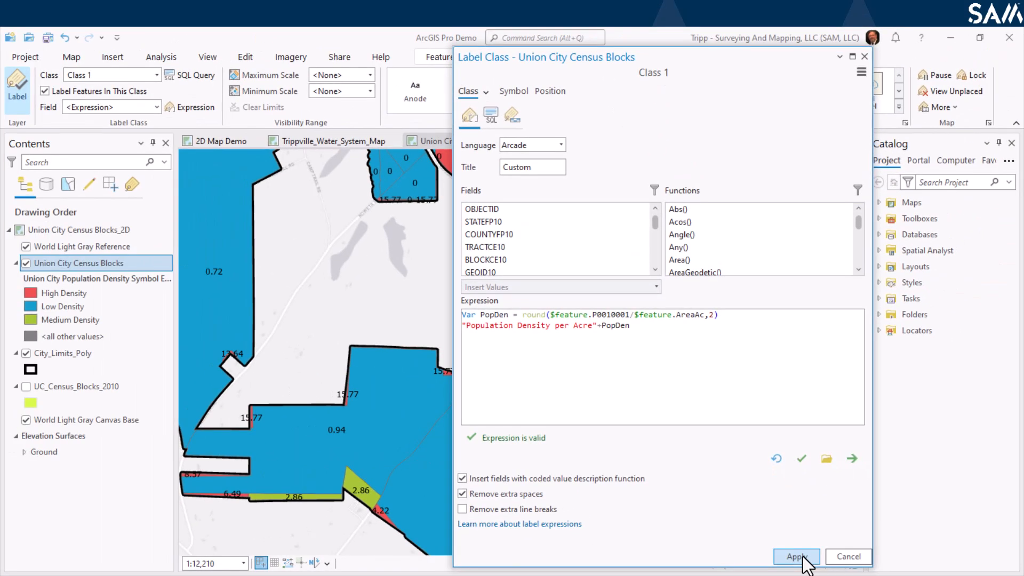
pyautogui.click(800, 557)
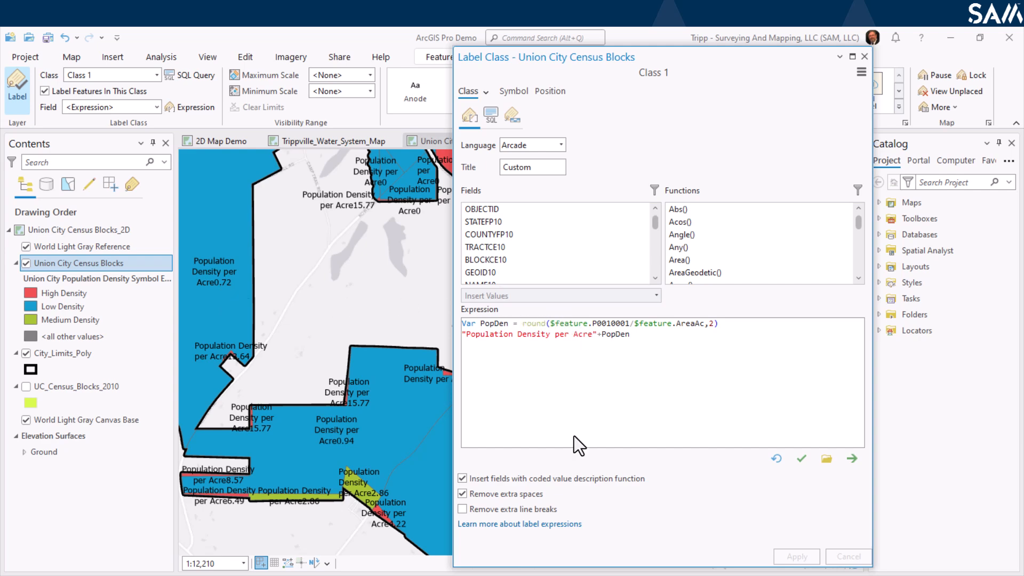
pyautogui.write(':')
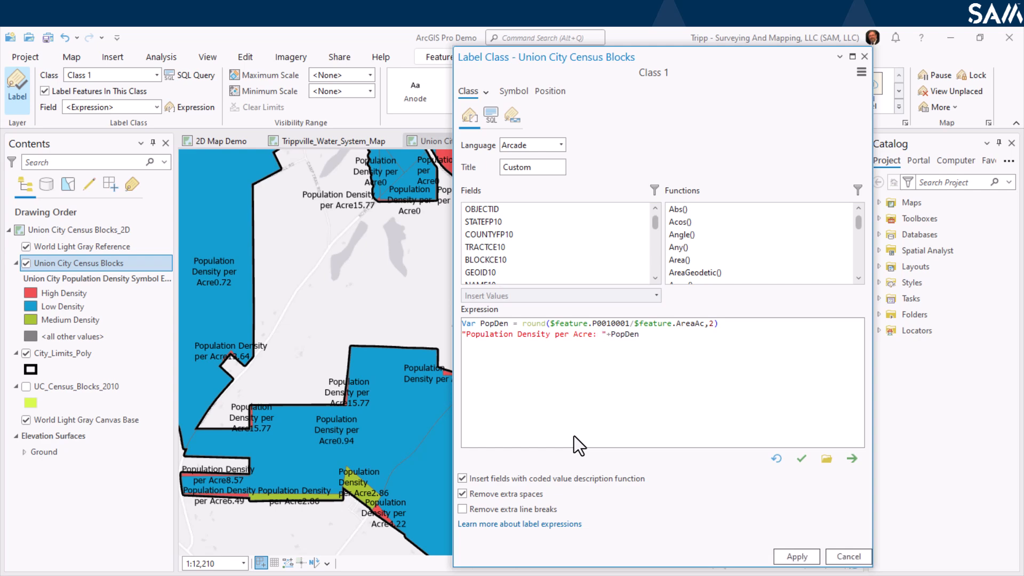
pyautogui.click(794, 556)
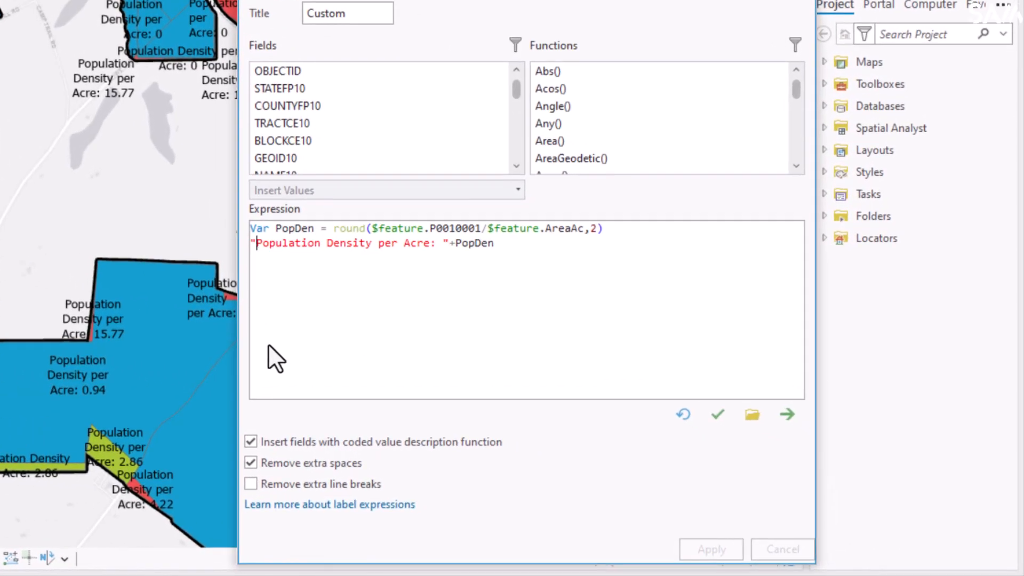
# Wrap the label text in <UND> and </UND> underline tags, verify the expression and apply it.
pyautogui.press('Home')
pyautogui.write('"')
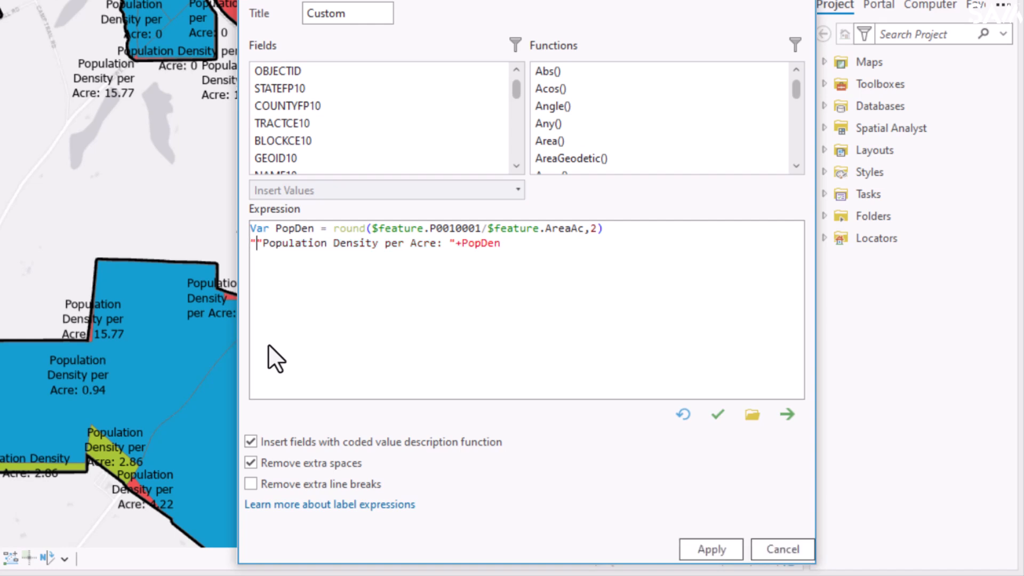
pyautogui.write('<')
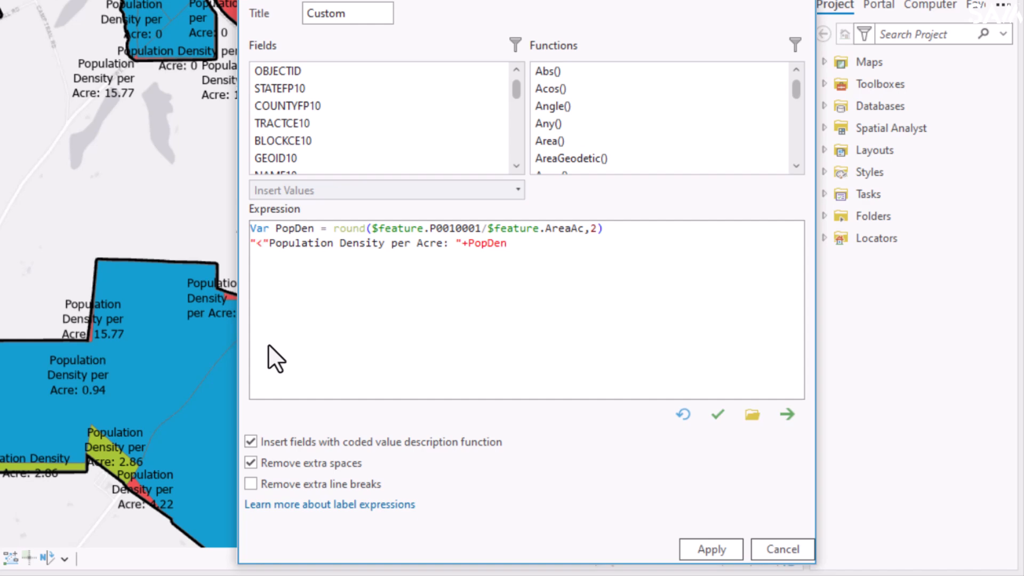
pyautogui.write('UND')
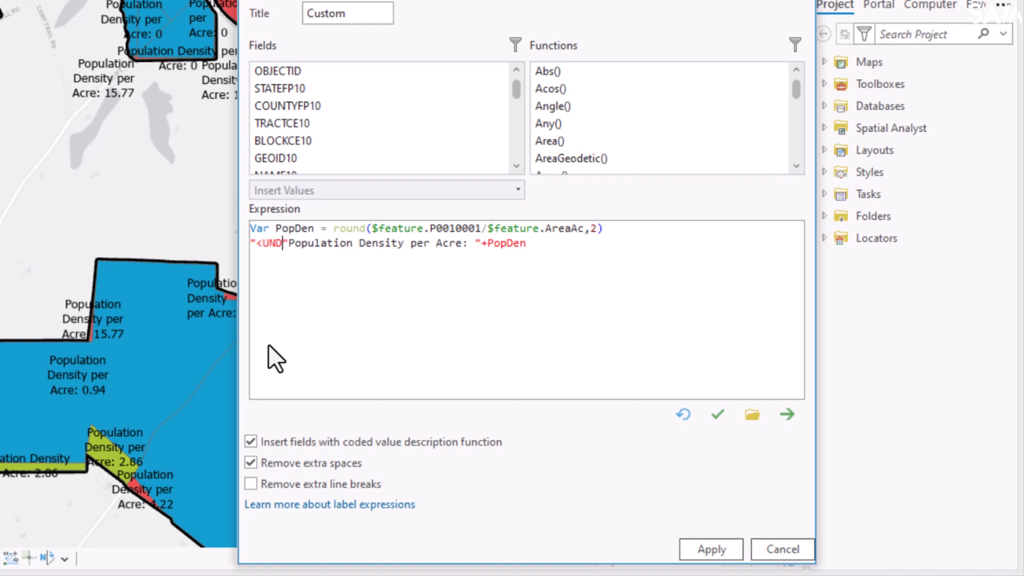
pyautogui.write('>')
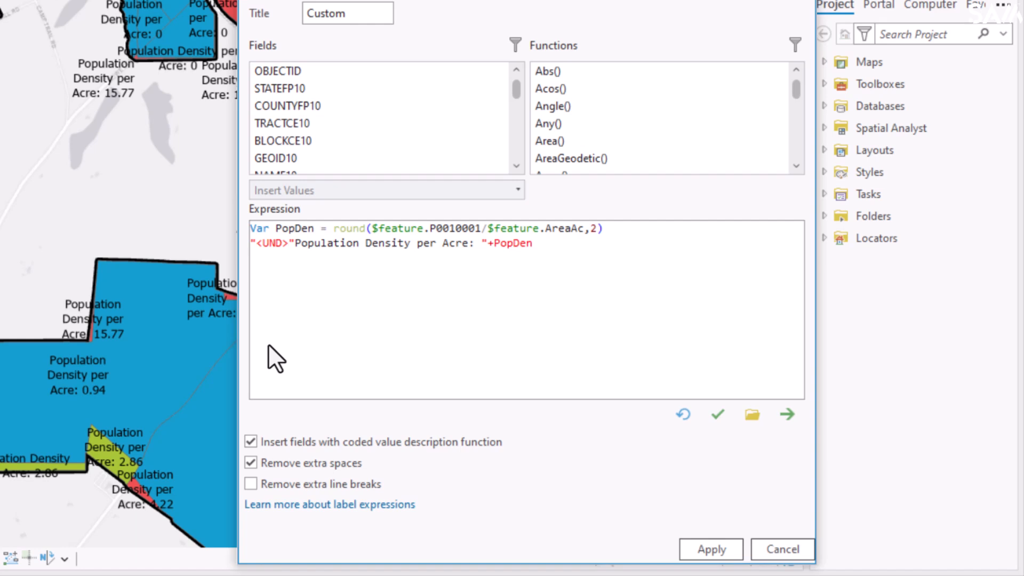
pyautogui.write('"+')
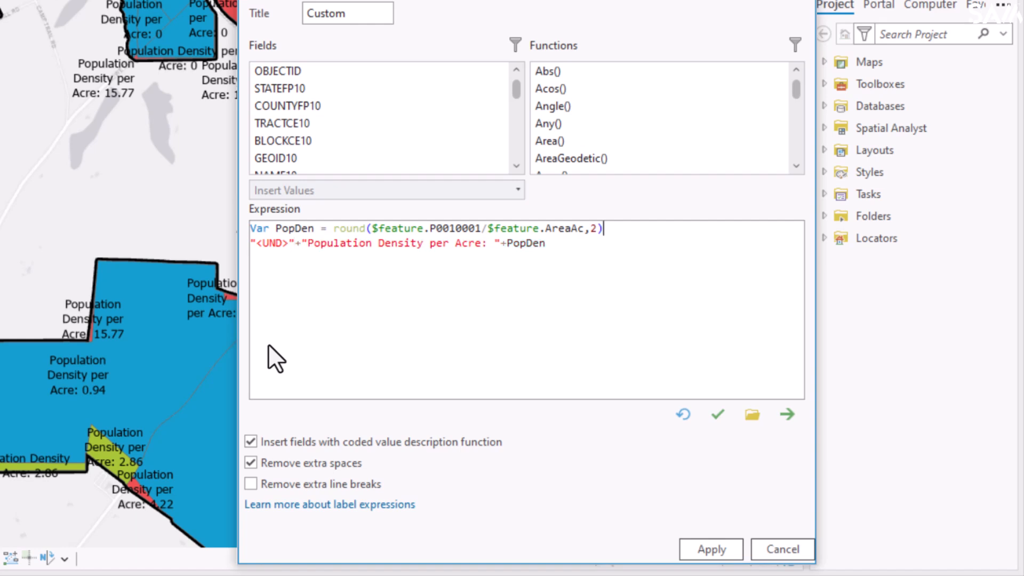
pyautogui.press('End')
pyautogui.press('Left')
pyautogui.press('Left')
pyautogui.press('Left')
pyautogui.press('Left')
pyautogui.press('Left')
pyautogui.press('Left')
pyautogui.press('Left')
pyautogui.press('Left')
pyautogui.press('Left')
pyautogui.press('Left')
pyautogui.press('Left')
pyautogui.press('Left')
pyautogui.press('Left')
pyautogui.press('Left')
pyautogui.press('Left')
pyautogui.press('Left')
pyautogui.press('Left')
pyautogui.press('Left')
pyautogui.press('Left')
pyautogui.press('Left')
pyautogui.press('Left')
pyautogui.press('Right')
pyautogui.press('Right')
pyautogui.press('Right')
pyautogui.press('Right')
pyautogui.press('Right')
pyautogui.press('Right')
pyautogui.press('Right')
pyautogui.press('Right')
pyautogui.press('Right')
pyautogui.press('Right')
pyautogui.press('Right')
pyautogui.press('Right')
pyautogui.press('Right')
pyautogui.press('Right')
pyautogui.press('Right')
pyautogui.press('Right')
pyautogui.press('Right')
pyautogui.press('Right')
pyautogui.press('Right')
pyautogui.press('Right')
pyautogui.write('</UND>')
pyautogui.press('Right')
pyautogui.press('Right')
pyautogui.press('Left')
pyautogui.press('Left')
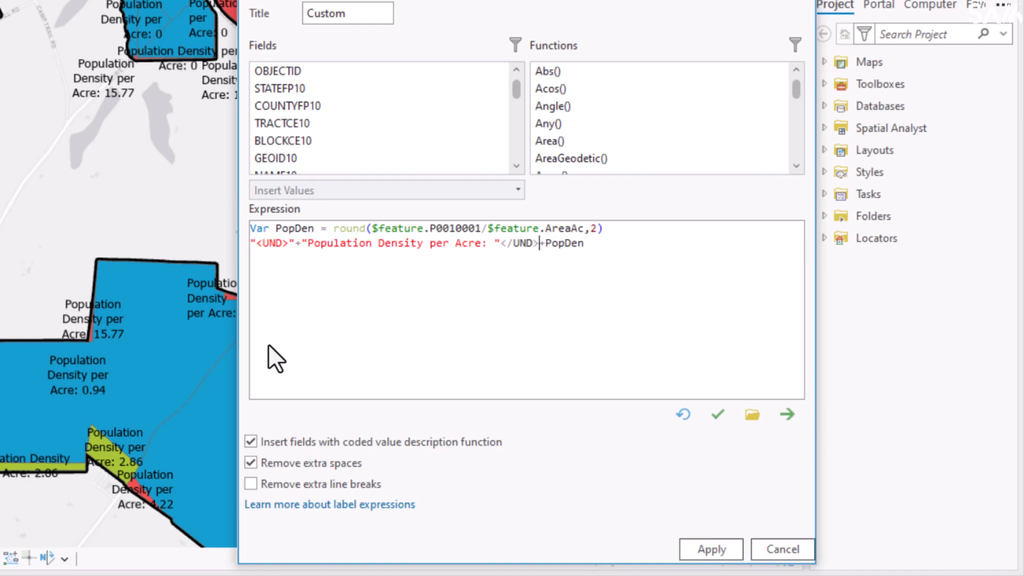
pyautogui.write('"')
pyautogui.press('Left')
pyautogui.press('Left')
pyautogui.press('Left')
pyautogui.press('Left')
pyautogui.press('Left')
pyautogui.press('Left')
pyautogui.press('Left')
pyautogui.write('+')
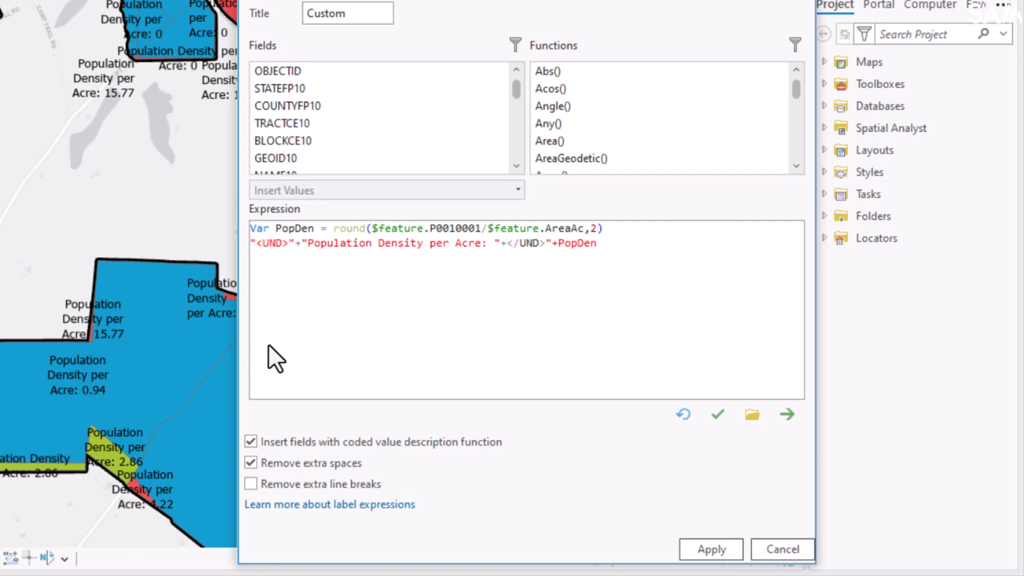
pyautogui.write('"')
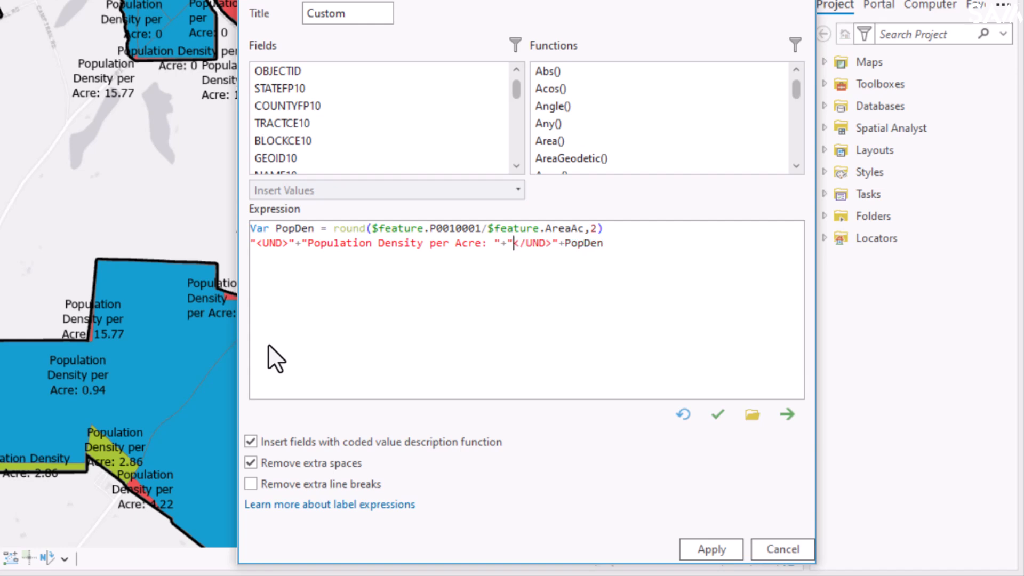
pyautogui.click(710, 416)
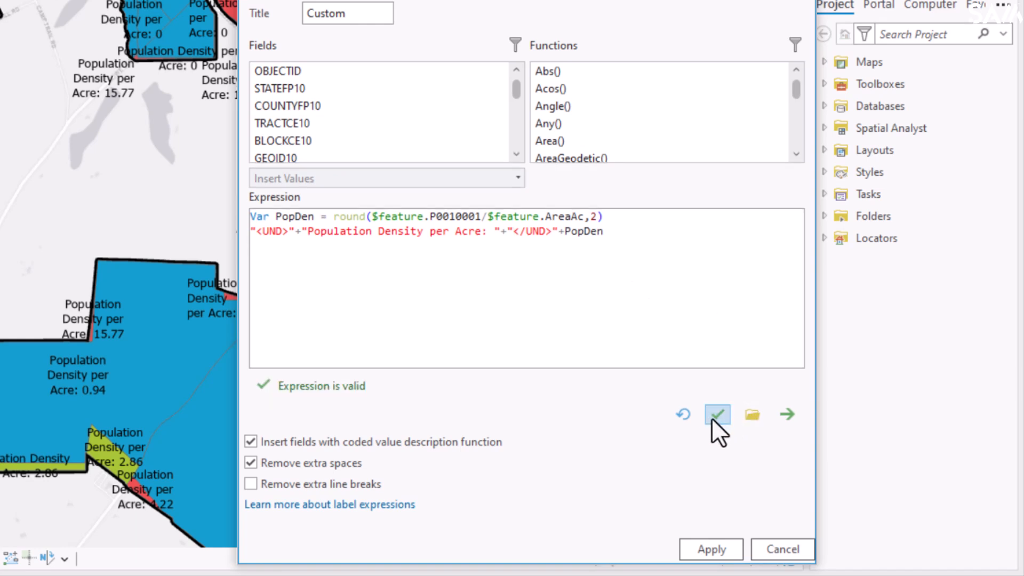
pyautogui.click(720, 549)
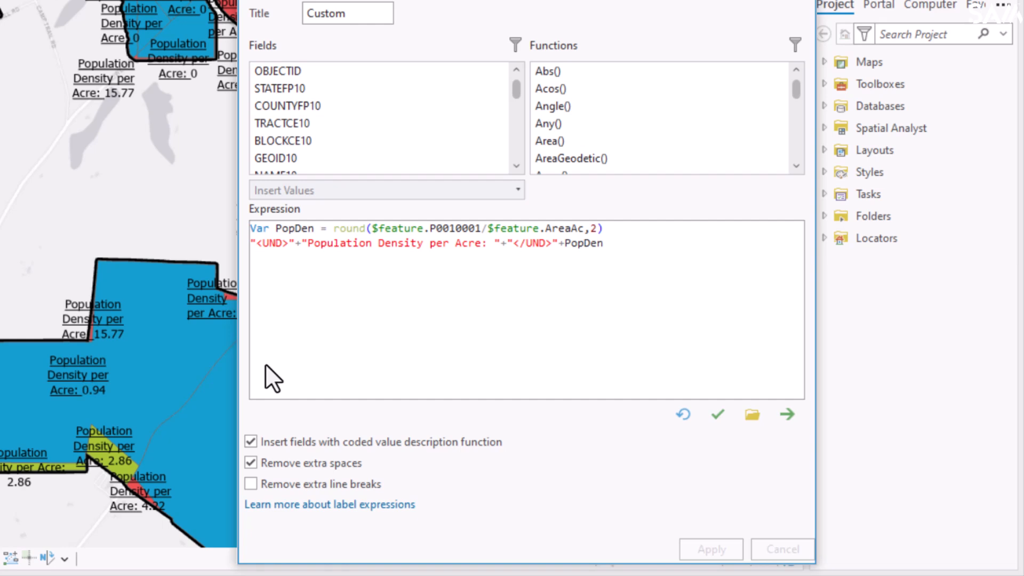
# Add <BOL> and </BOL> bold tags around the label text, verify and apply the expression.
pyautogui.write('<')
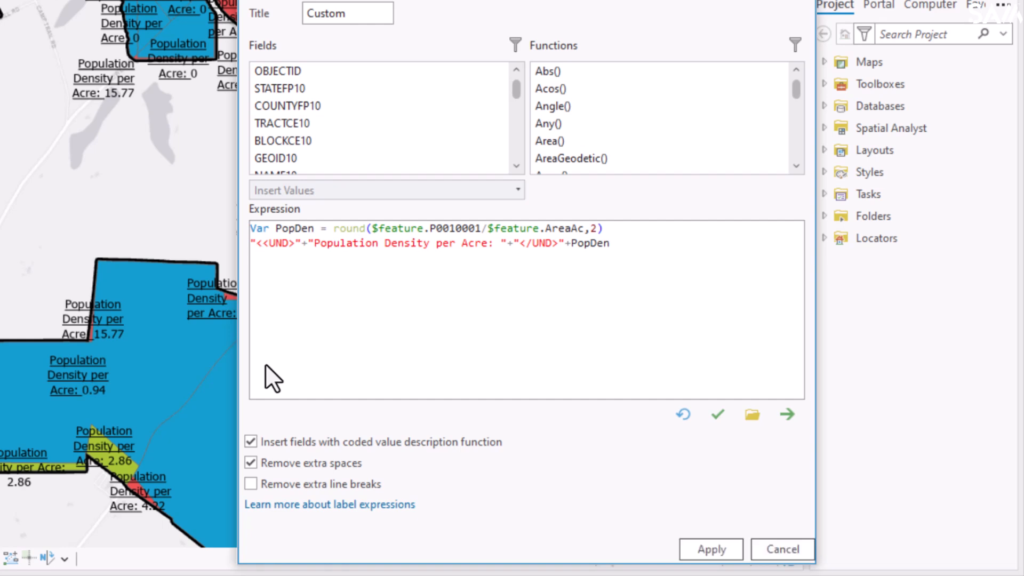
pyautogui.write('BOL')
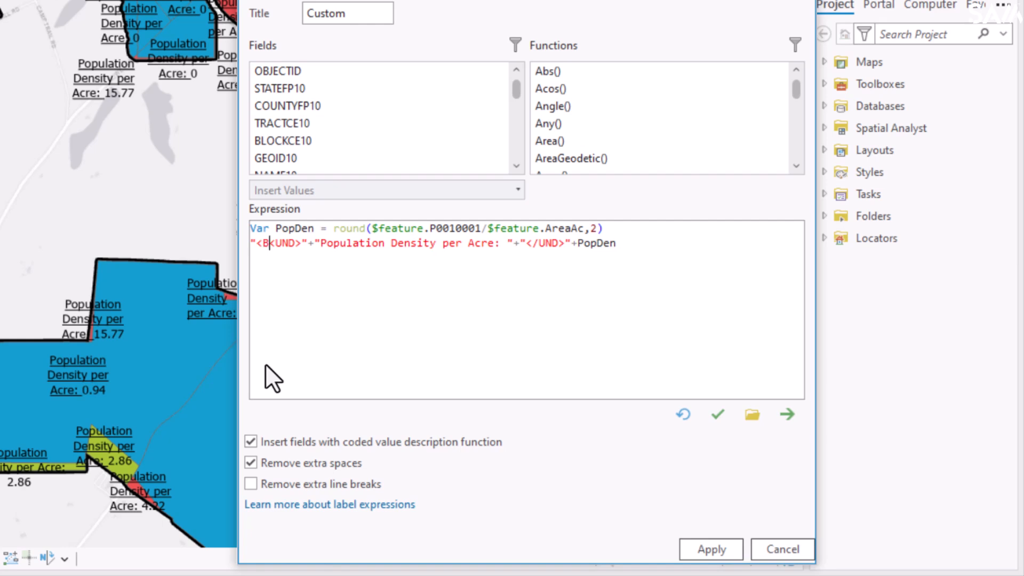
pyautogui.write('>')
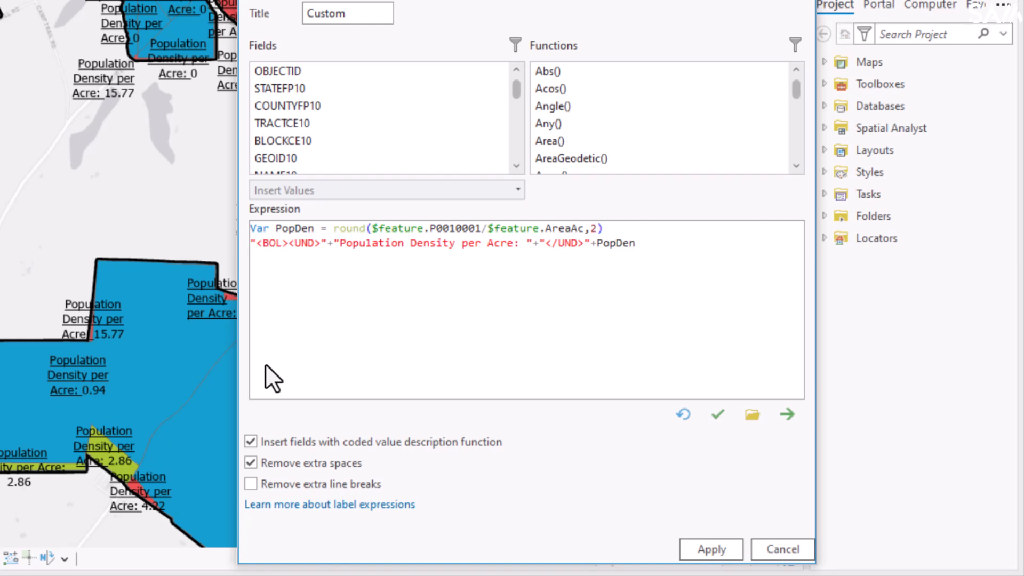
pyautogui.press('Right')
pyautogui.press('Right')
pyautogui.press('Right')
pyautogui.press('Right')
pyautogui.press('Right')
pyautogui.press('Right')
pyautogui.press('Right')
pyautogui.press('Right')
pyautogui.press('Right')
pyautogui.press('Right')
pyautogui.press('Right')
pyautogui.press('Right')
pyautogui.press('Right')
pyautogui.press('Right')
pyautogui.press('Right')
pyautogui.press('Right')
pyautogui.press('Right')
pyautogui.press('Right')
pyautogui.press('Right')
pyautogui.press('Right')
pyautogui.press('Right')
pyautogui.press('Right')
pyautogui.press('Right')
pyautogui.press('Right')
pyautogui.press('Right')
pyautogui.press('Right')
pyautogui.press('Right')
pyautogui.press('Right')
pyautogui.press('Right')
pyautogui.press('Right')
pyautogui.press('Right')
pyautogui.press('Right')
pyautogui.press('Right')
pyautogui.press('Right')
pyautogui.press('Right')
pyautogui.press('Right')
pyautogui.press('Right')
pyautogui.press('Right')
pyautogui.press('Right')
pyautogui.press('Left')
pyautogui.write('</BOL')
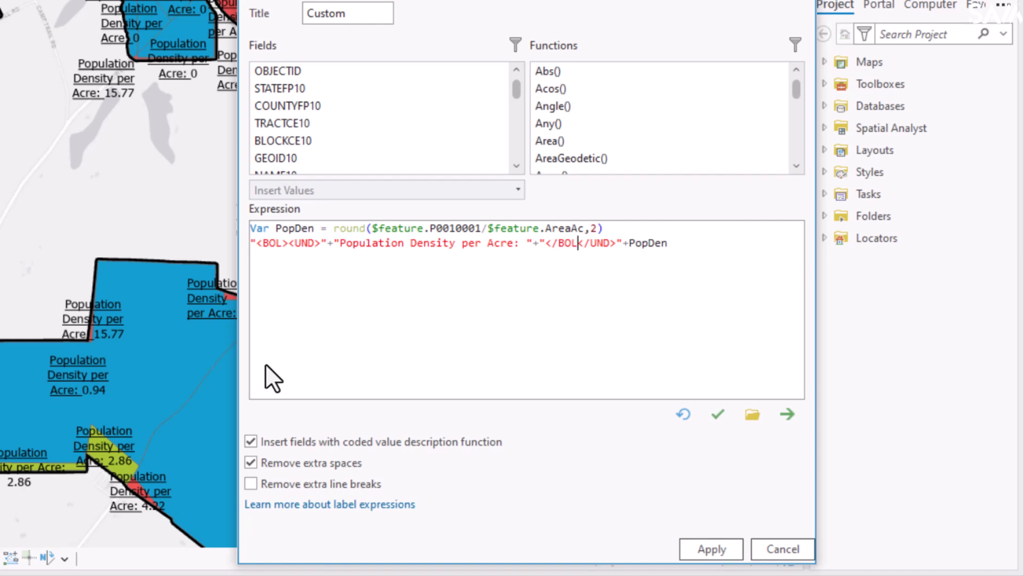
pyautogui.write('>')
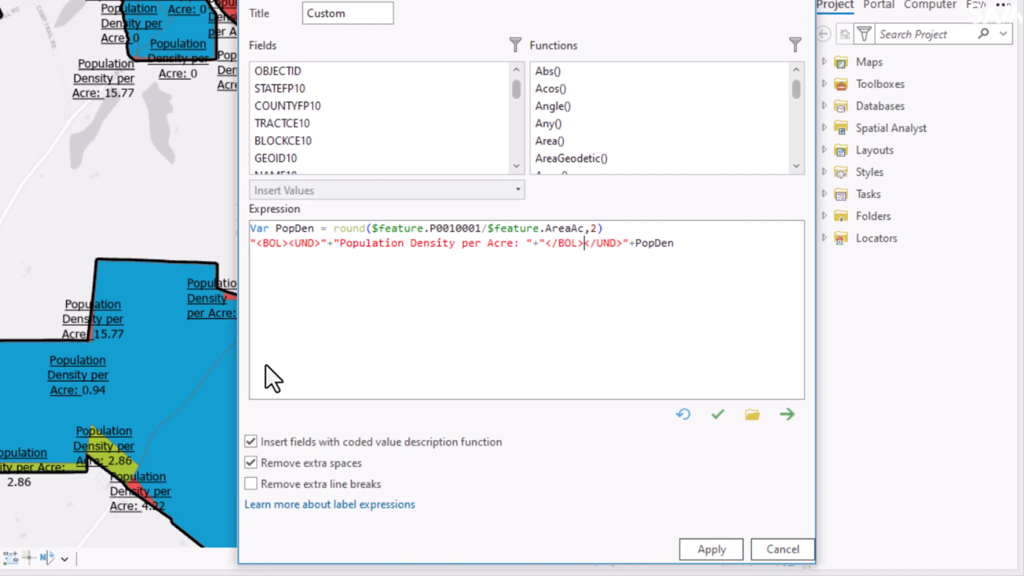
pyautogui.click(717, 415)
pyautogui.click(701, 548)
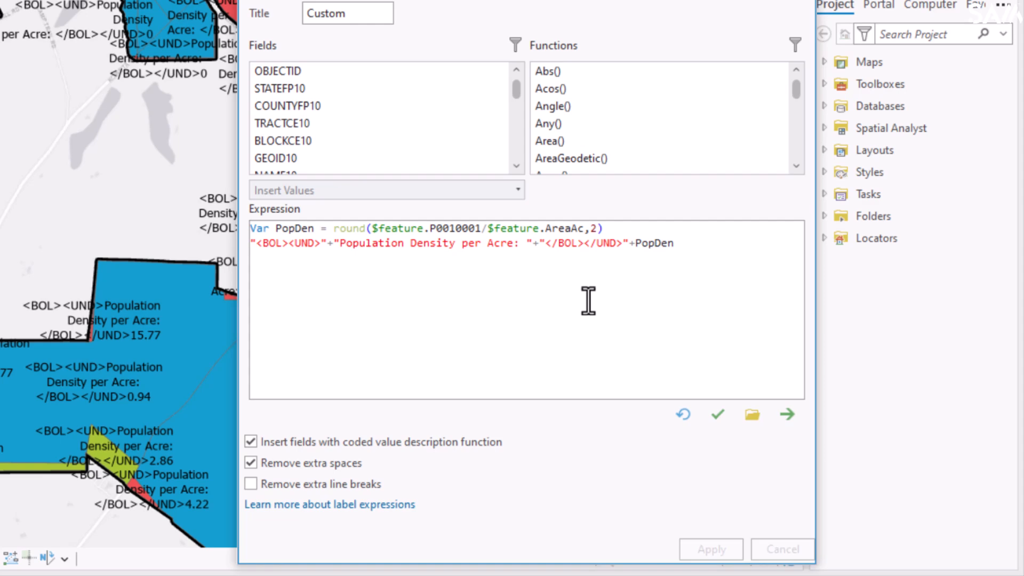
# Reorder the closing tags to </UND></BOL>, verify the expression and apply it.
pyautogui.click(546, 243)
pyautogui.press('Delete')
pyautogui.press('Delete')
pyautogui.press('Delete')
pyautogui.press('Delete')
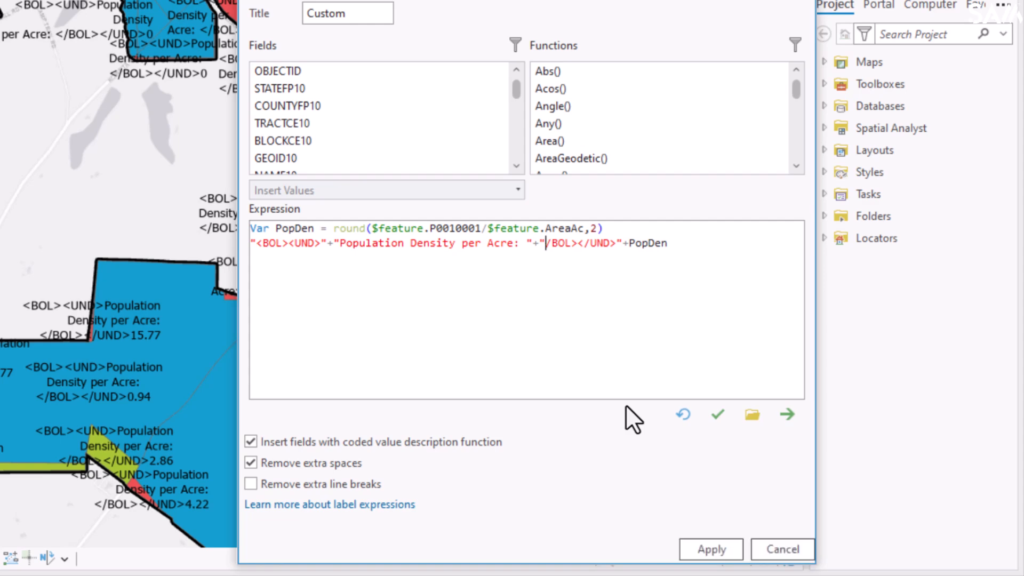
pyautogui.press('Delete')
pyautogui.press('Delete')
pyautogui.press('Right')
pyautogui.press('Right')
pyautogui.press('Right')
pyautogui.press('Right')
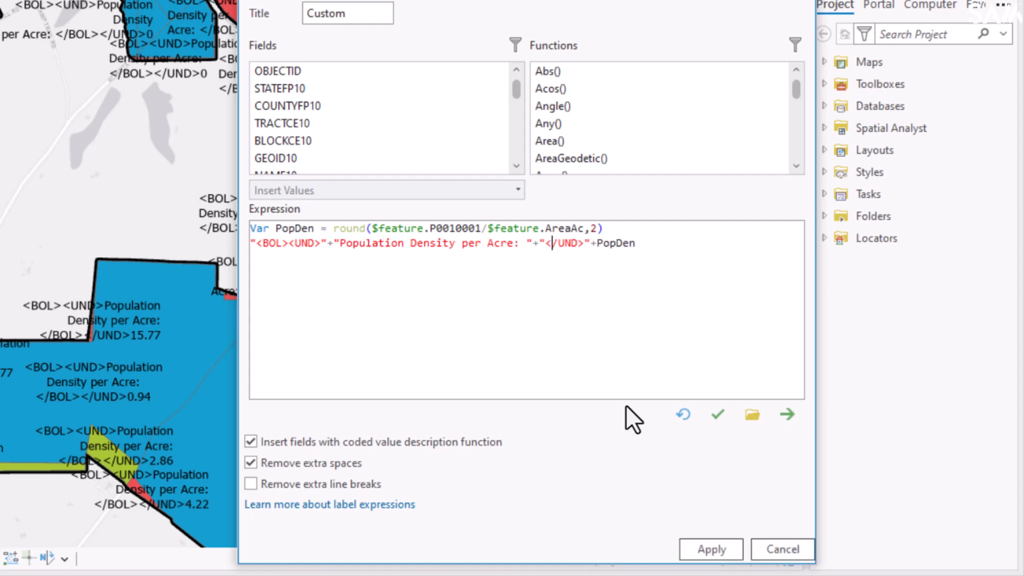
pyautogui.press('Right')
pyautogui.press('Right')
pyautogui.press('Right')
pyautogui.press('Right')
pyautogui.press('Right')
pyautogui.press('Left')
pyautogui.press('Left')
pyautogui.press('Left')
pyautogui.write('</BOL>')
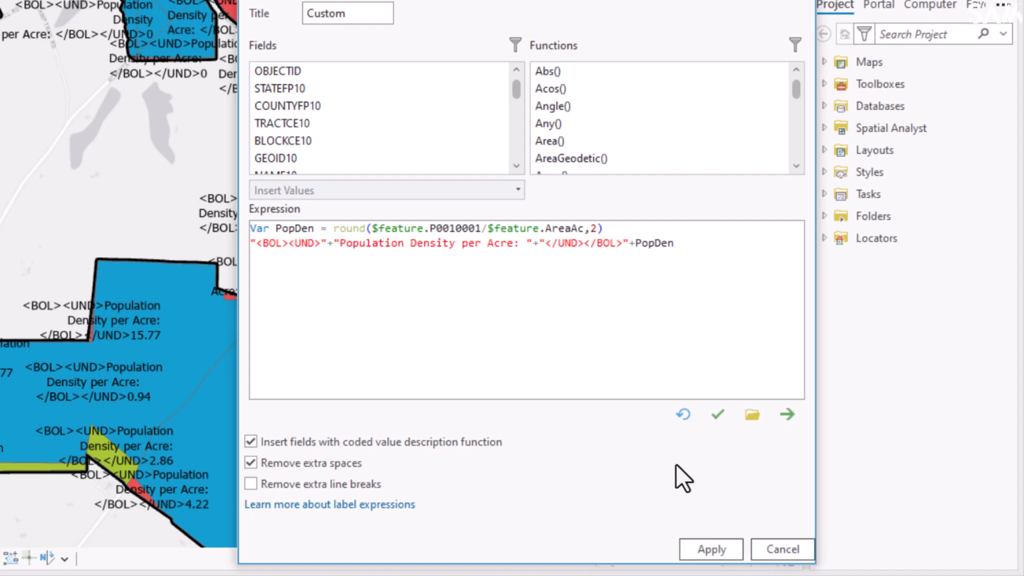
pyautogui.click(718, 414)
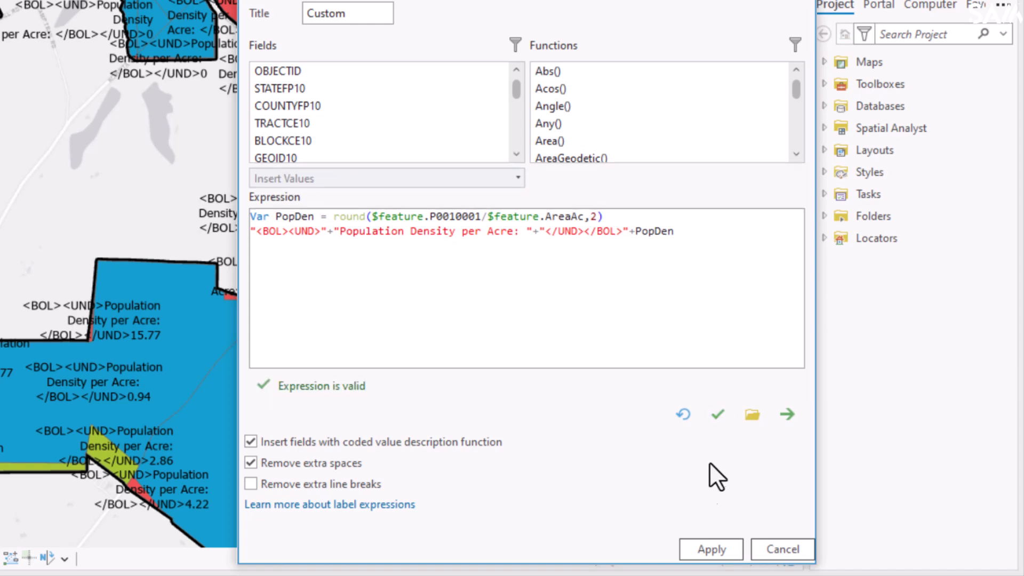
pyautogui.click(699, 549)
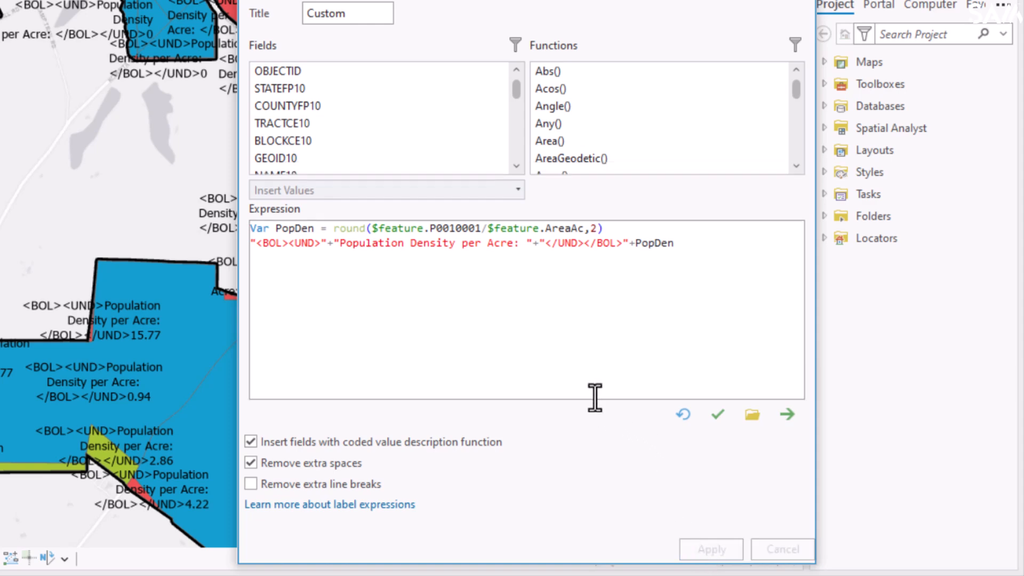